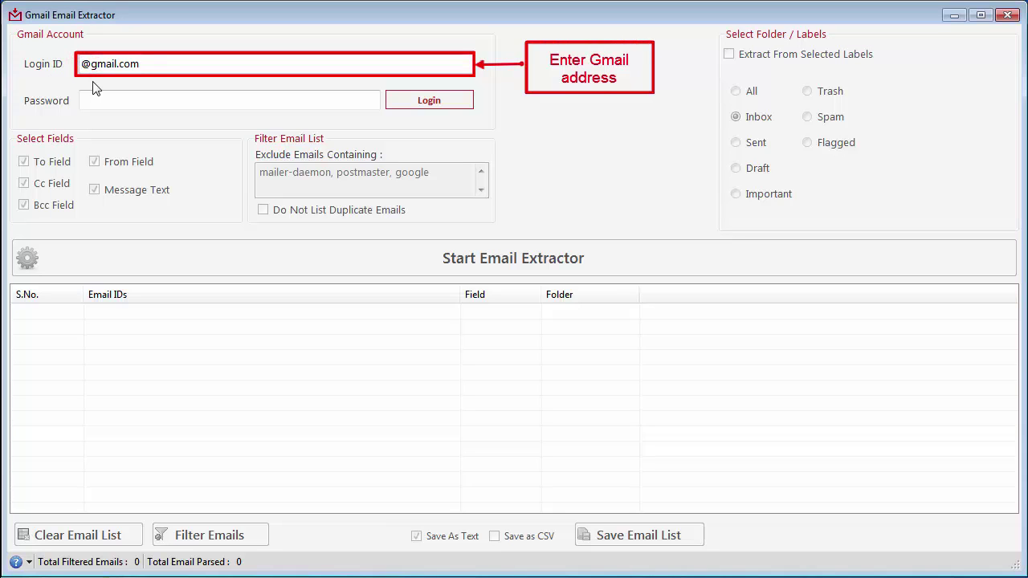
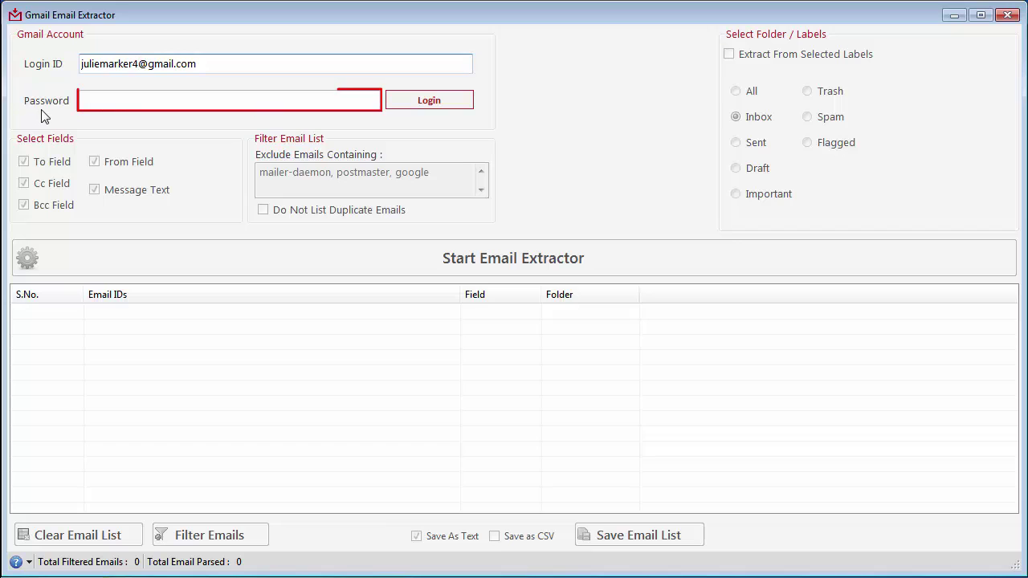
Step: Enter the Gmail address and the account password, then log in to load its labels
left_click(81, 101)
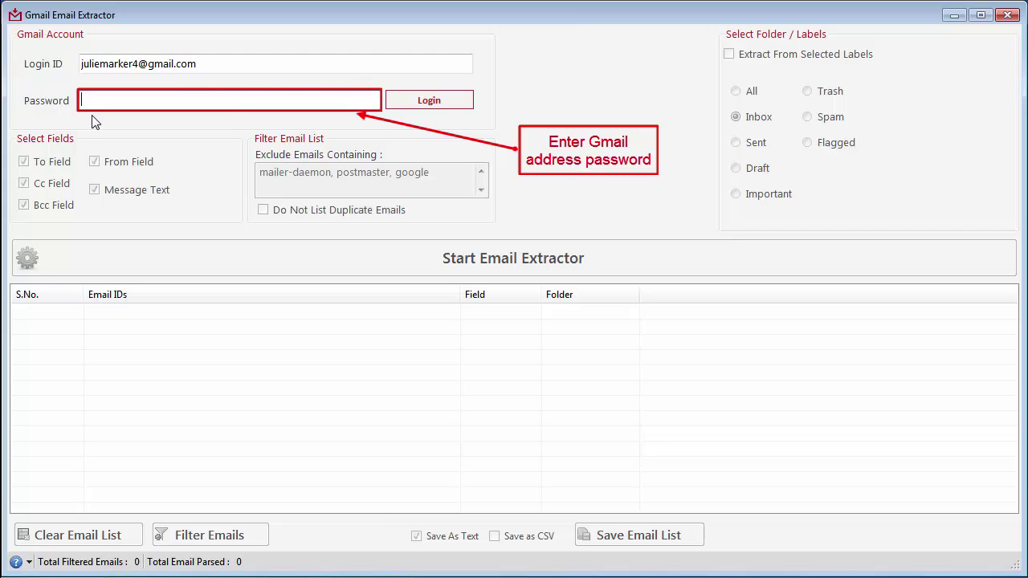
type("*******")
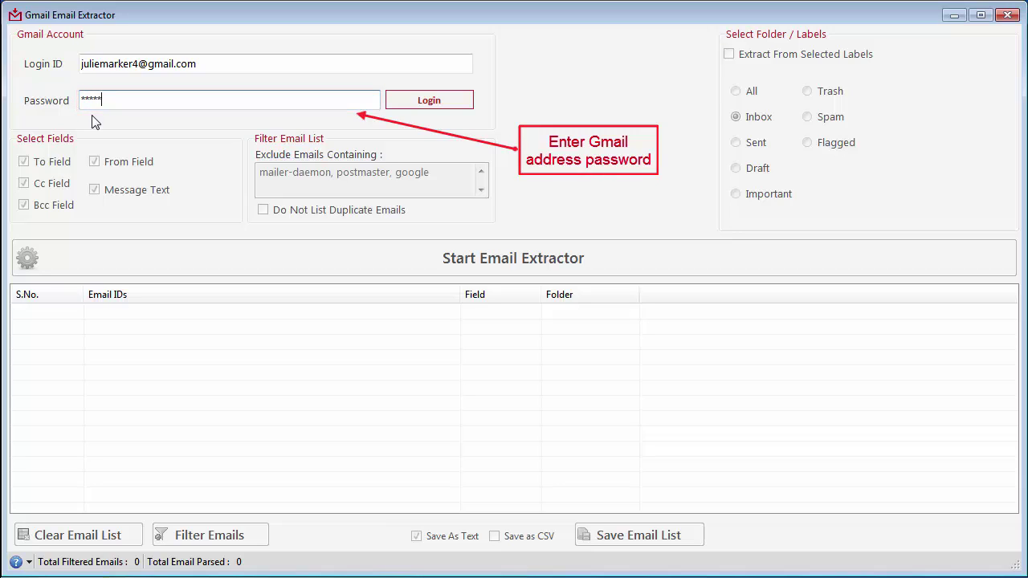
type("**")
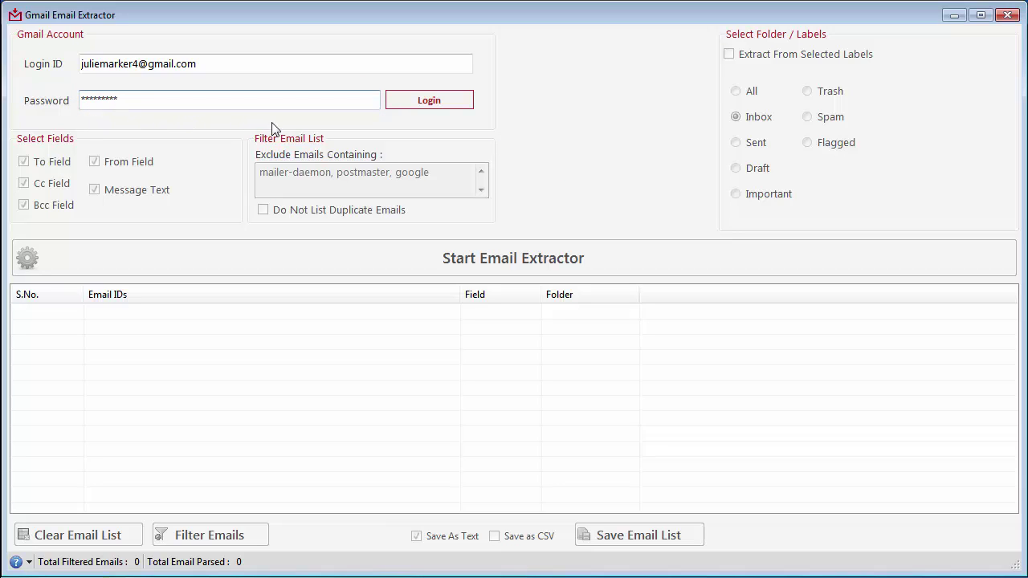
left_click(426, 107)
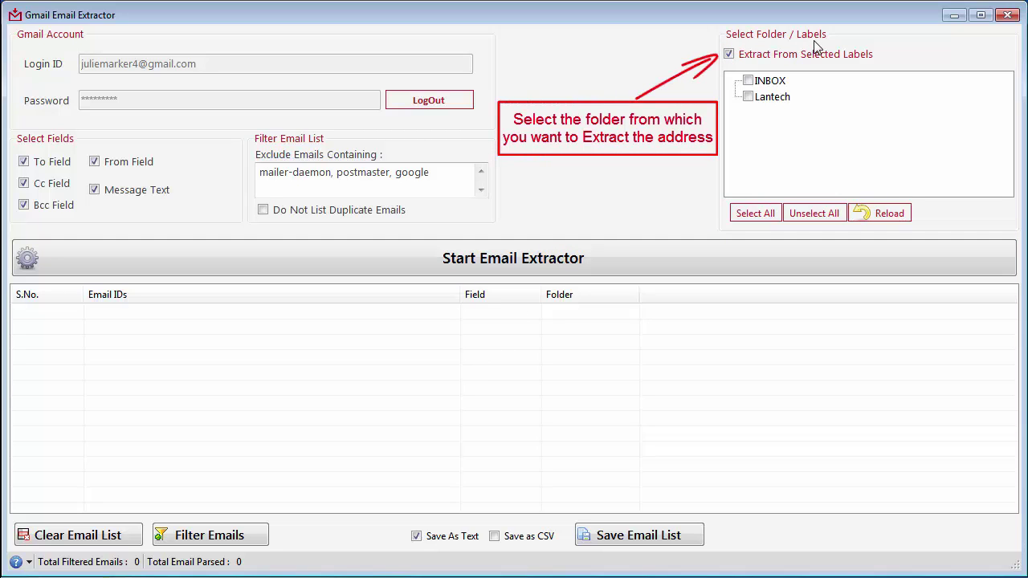
Step: Tick the Lantech label, then drop label extraction and choose the Inbox folder instead
left_click(728, 54)
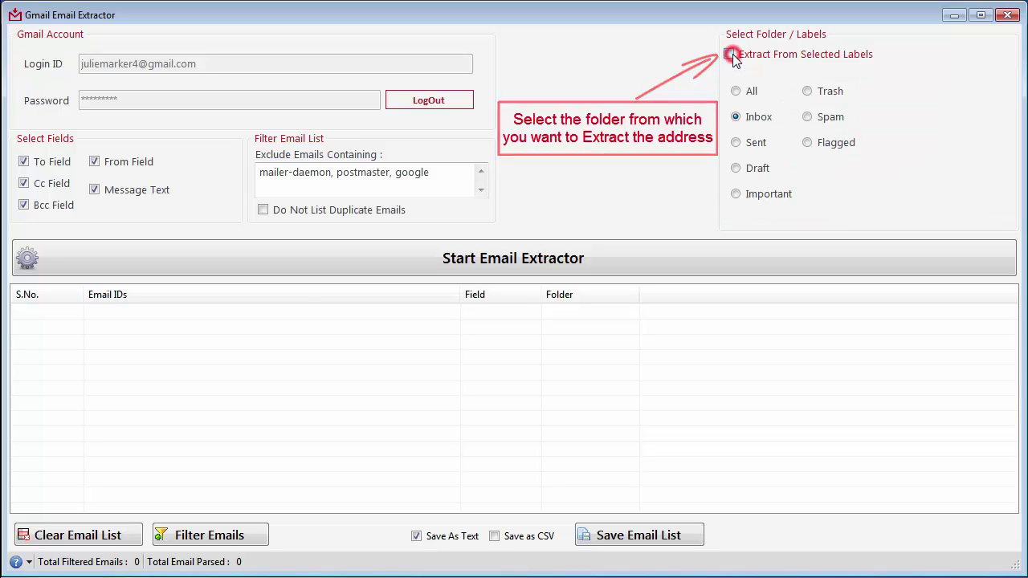
left_click(729, 54)
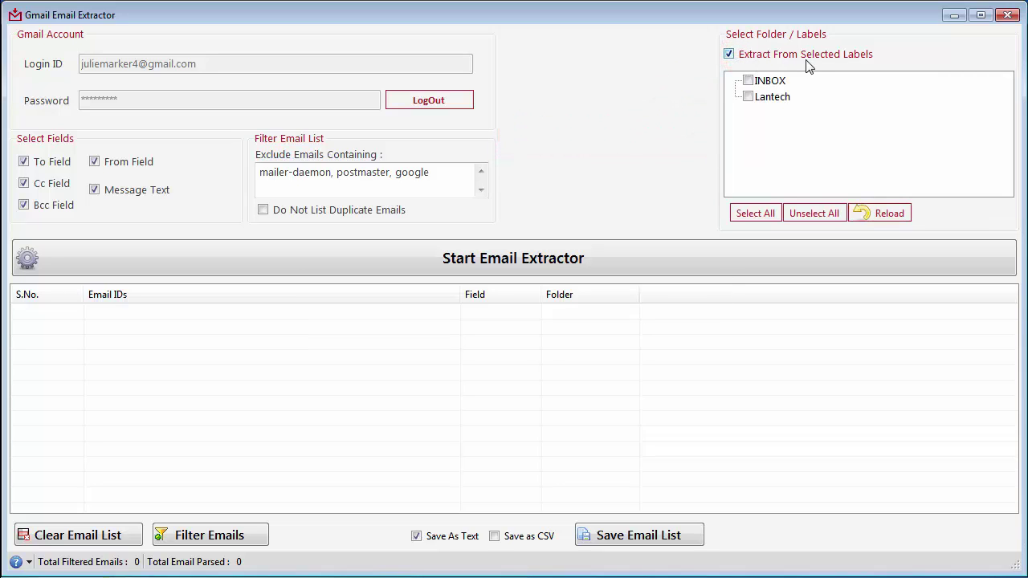
left_click(749, 97)
left_click(730, 56)
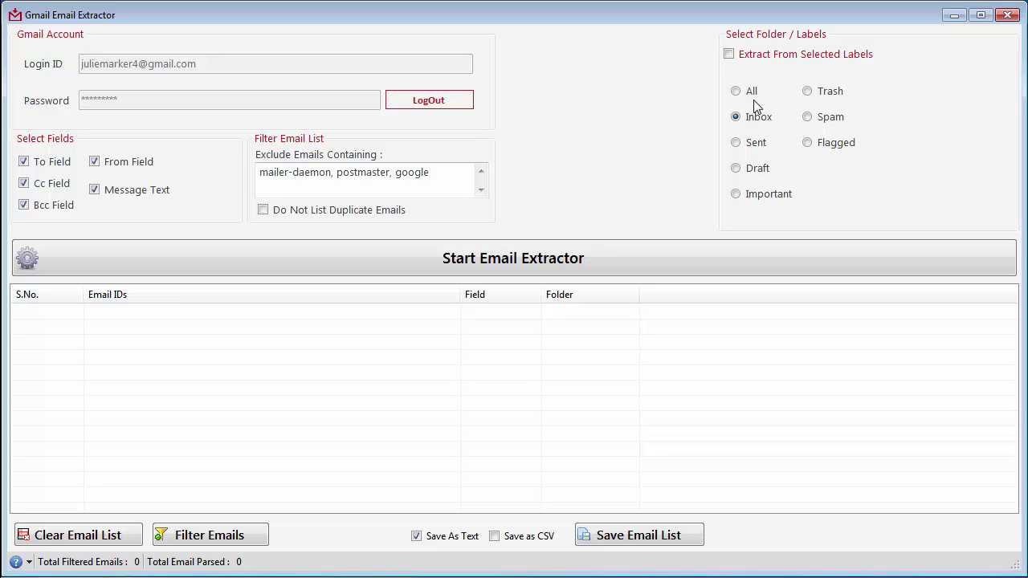
left_click(736, 93)
left_click(737, 118)
Step: Untick the To, Cc, Bcc and Message Text fields, leaving only From Field checked
left_click(21, 157)
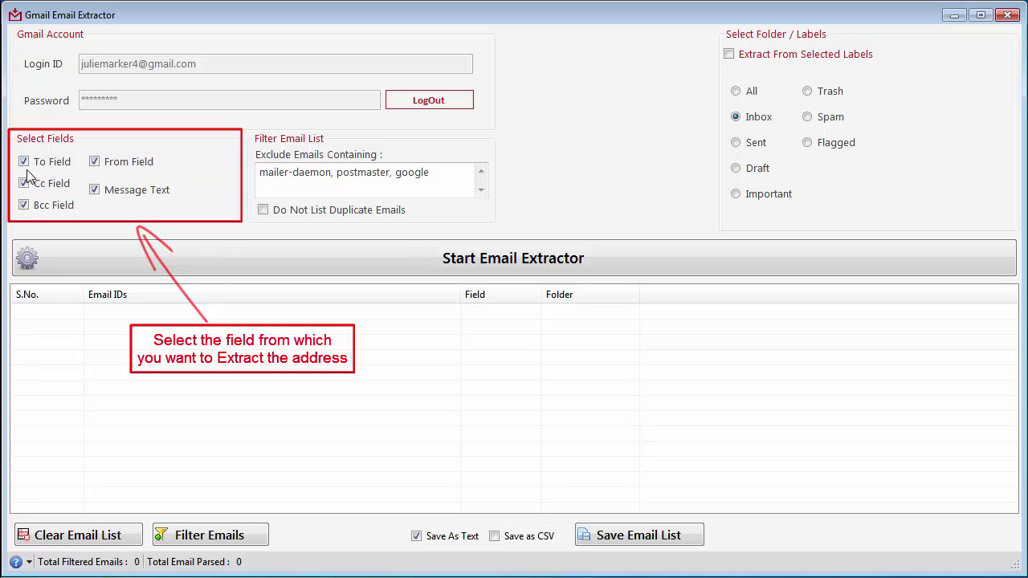
left_click(23, 161)
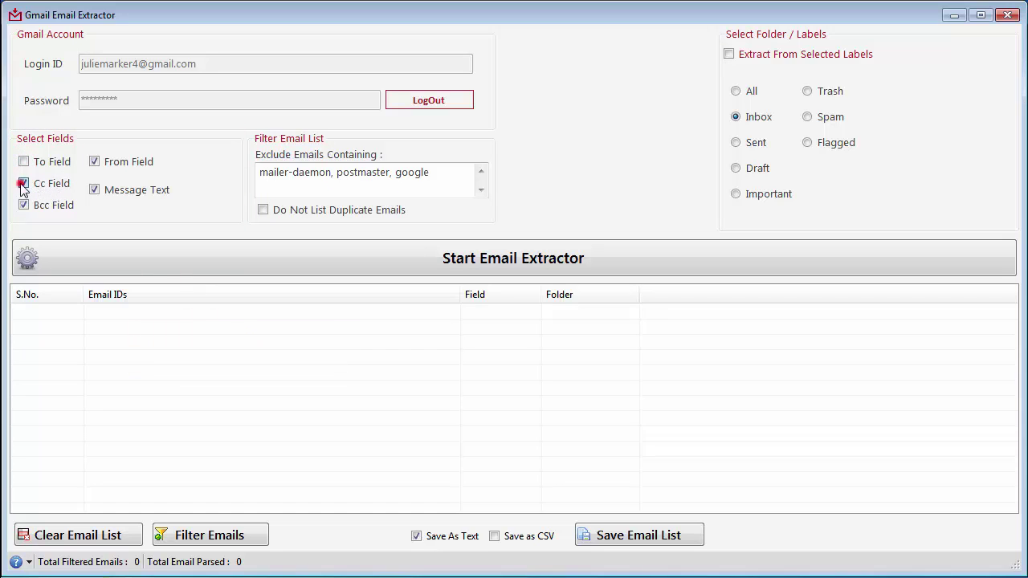
left_click(23, 183)
left_click(23, 204)
left_click(94, 193)
left_click(96, 164)
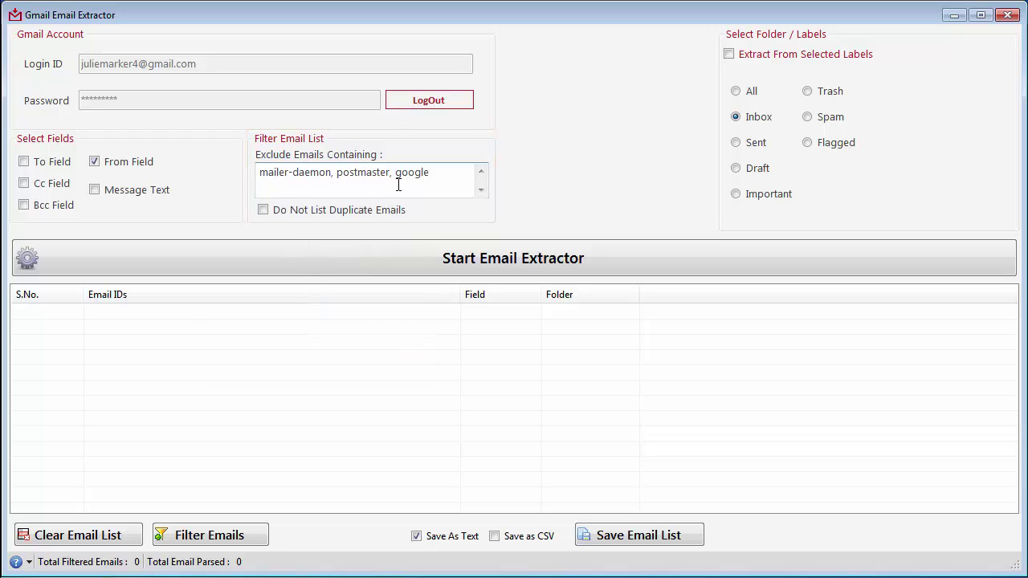
Step: Exclude duplicate emails and run the extractor, yielding 26 sender addresses from 48 emails
left_click(264, 211)
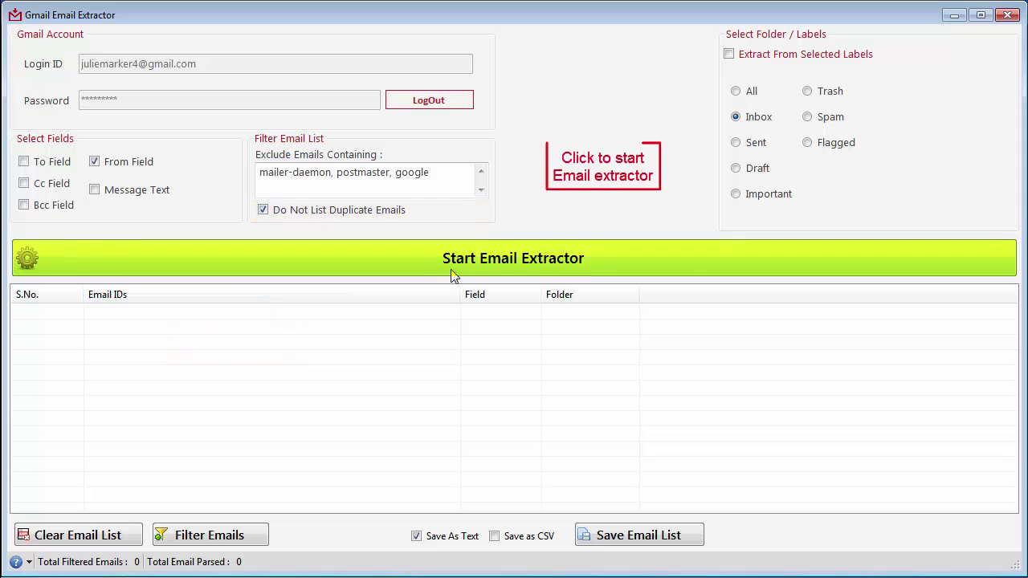
left_click(496, 276)
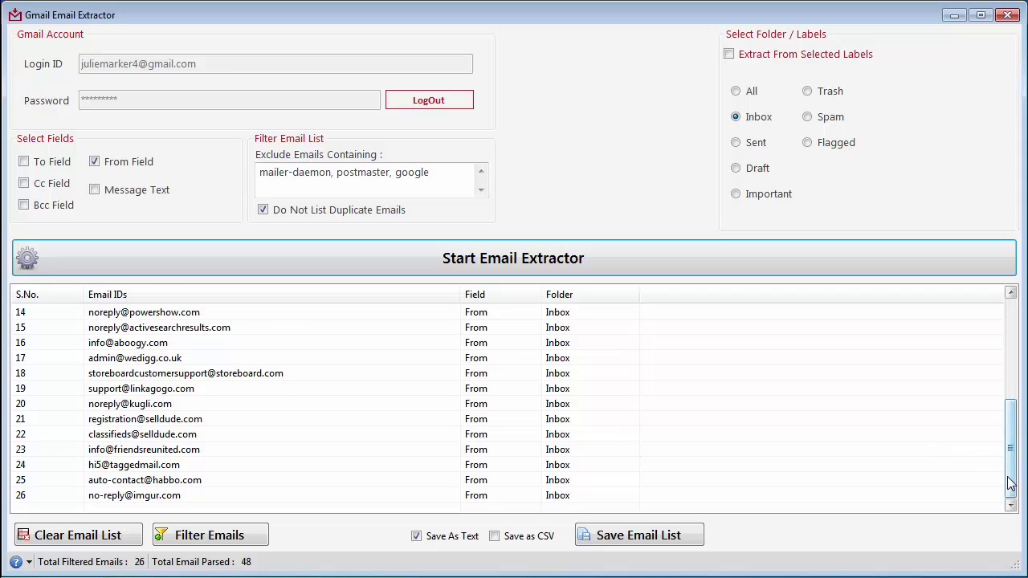
Step: Scroll the 26-address list and bring up the Filter Extracted Emails dialog via Filter Emails
left_click_drag(1010, 482, 1015, 379)
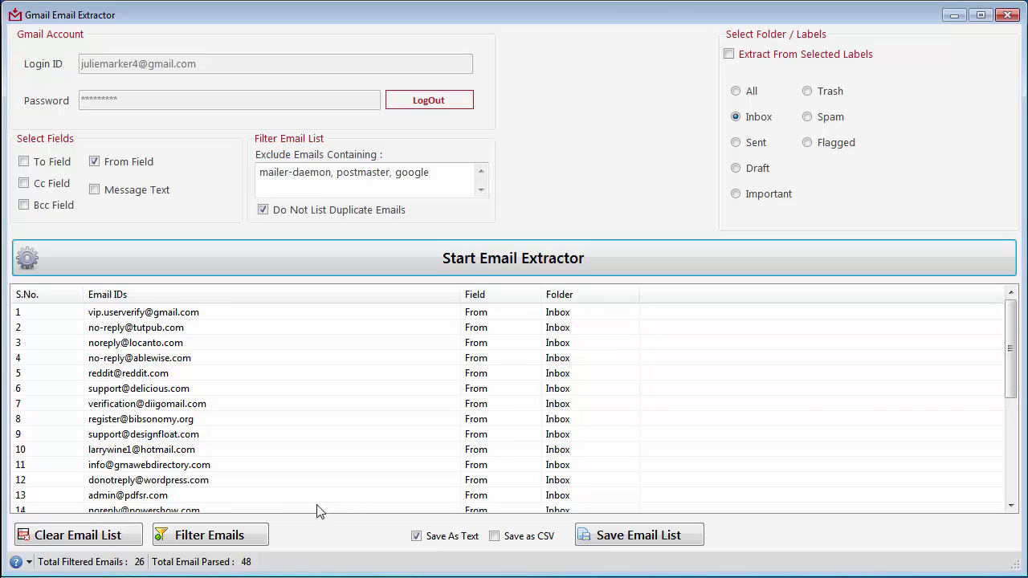
left_click(207, 543)
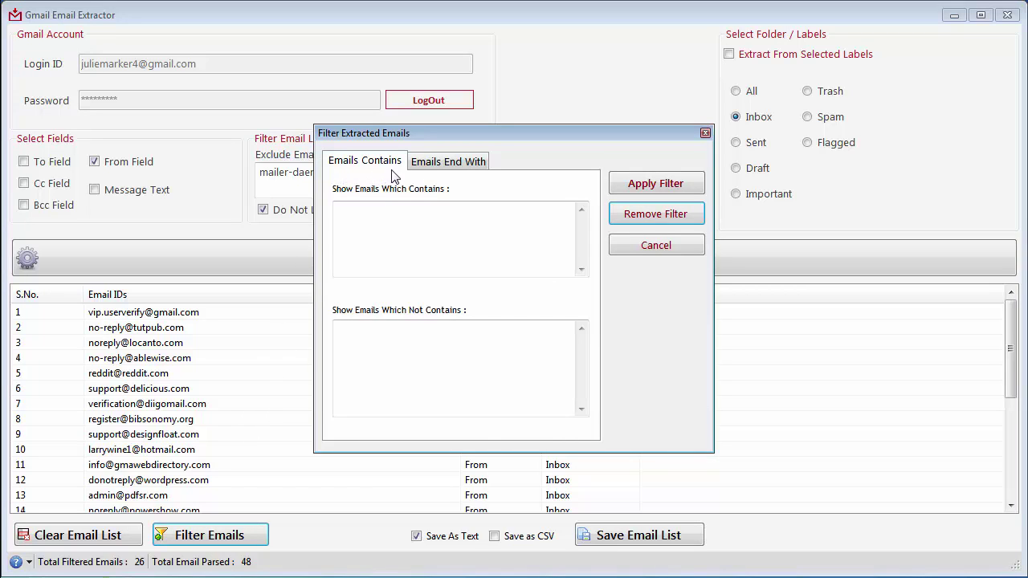
Step: Filter the list to addresses containing .com but not noreply, leaving 20 of 48
left_click(446, 165)
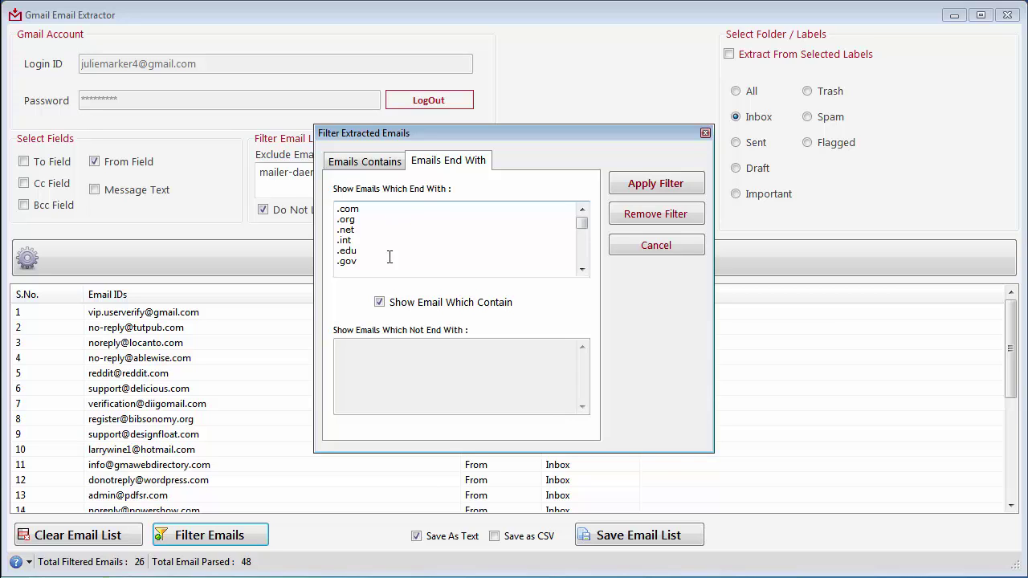
left_click(379, 303)
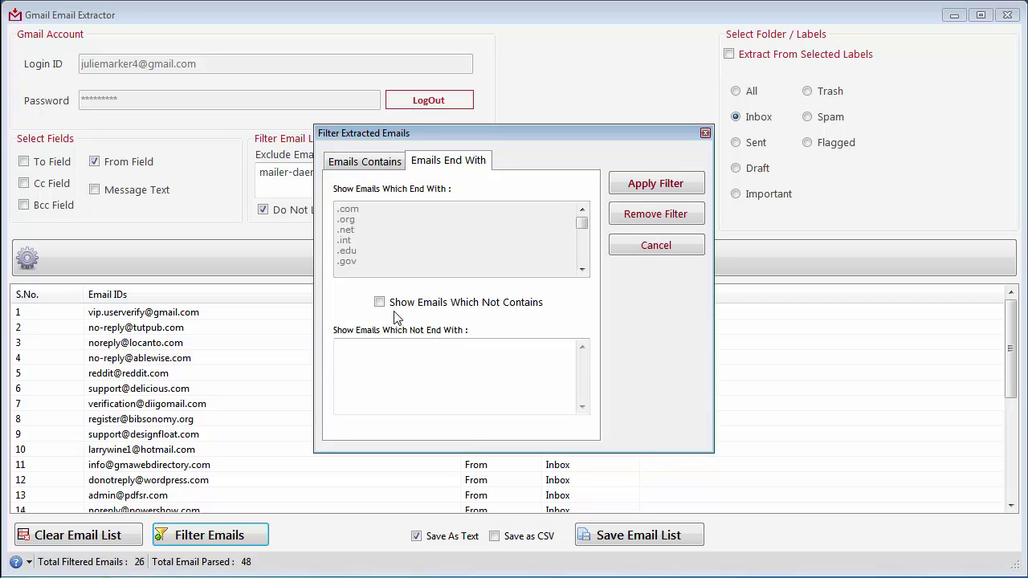
left_click(379, 302)
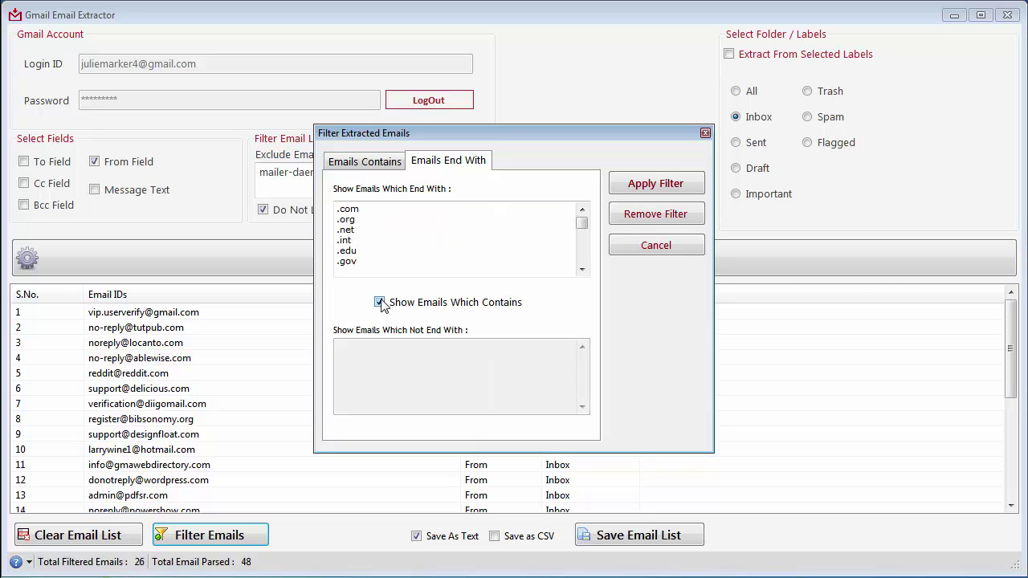
left_click(357, 162)
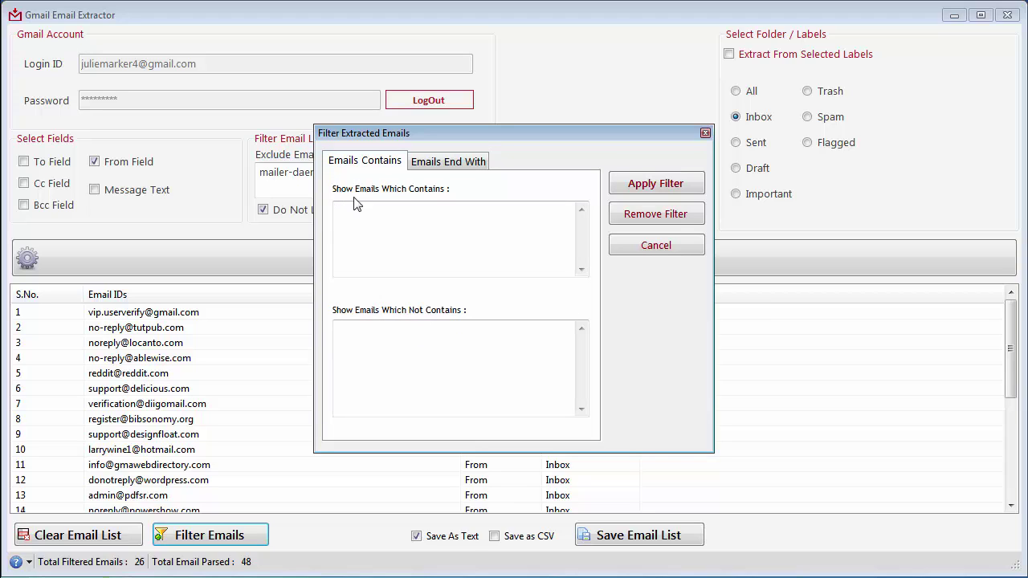
left_click(394, 213)
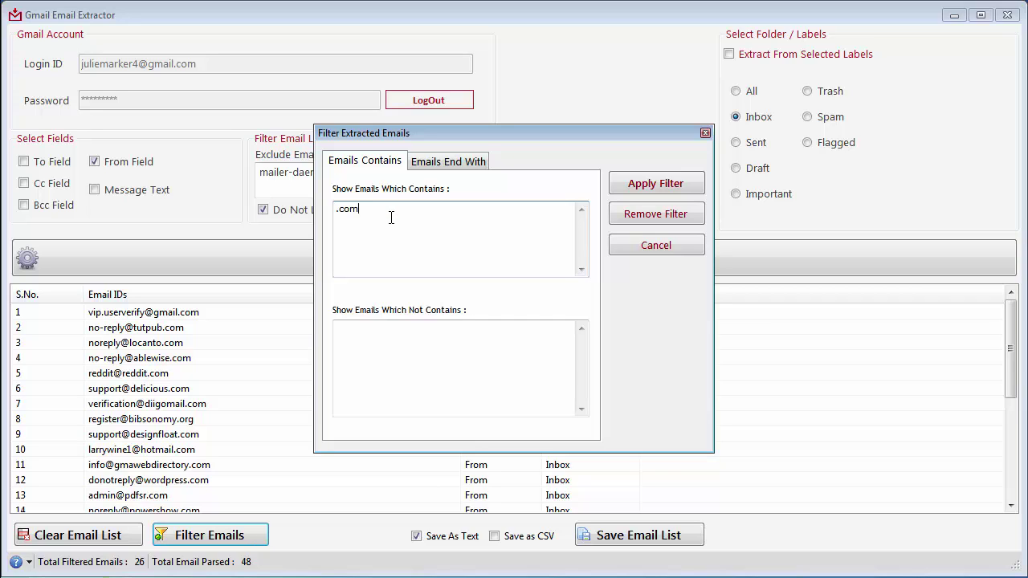
left_click(357, 328)
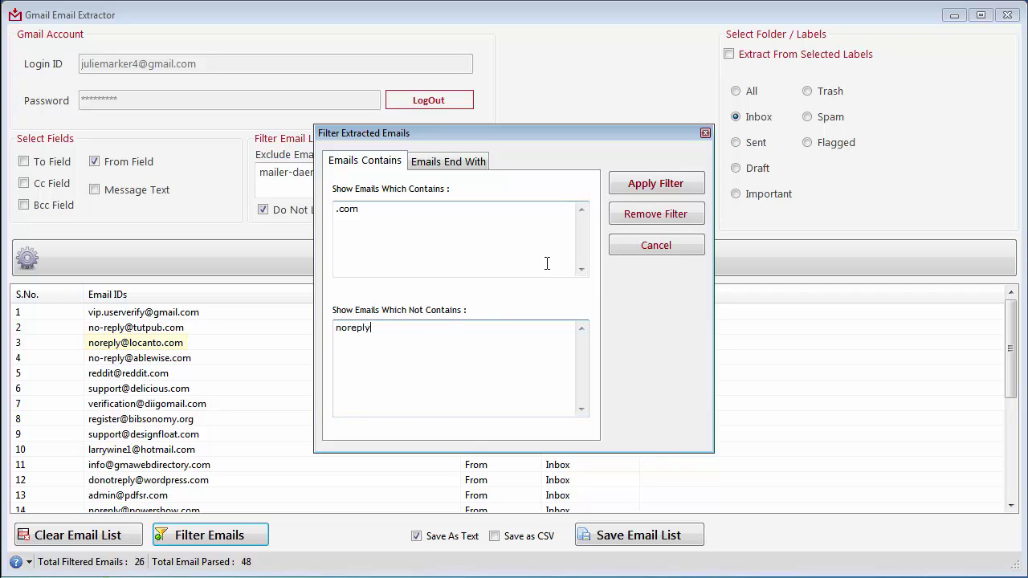
left_click(627, 190)
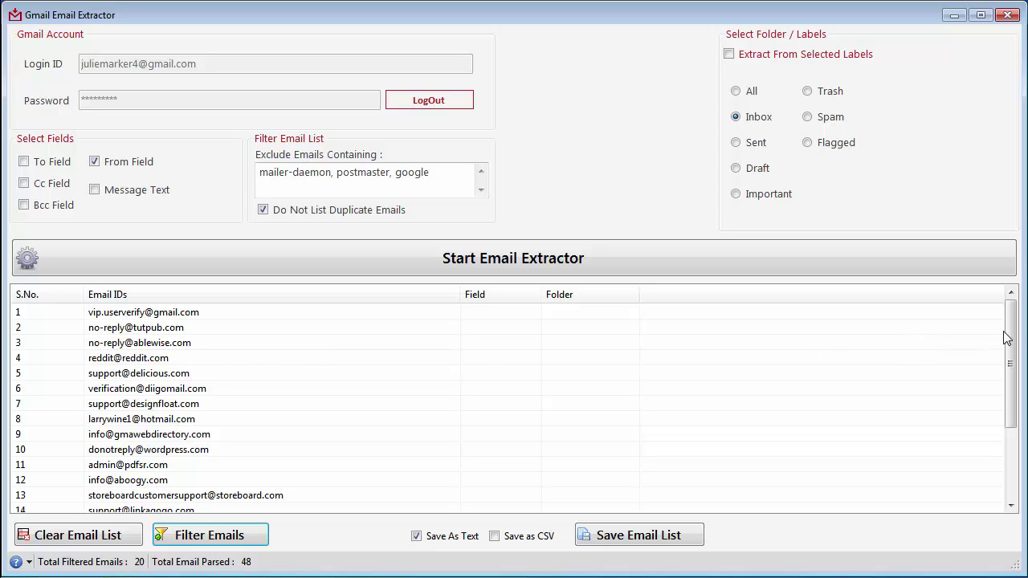
Step: Switch the save format from text to CSV and start saving the email list
mouse_move(1012, 338)
left_mouse_down()
mouse_move(1011, 395)
mouse_move(1005, 335)
left_mouse_up()
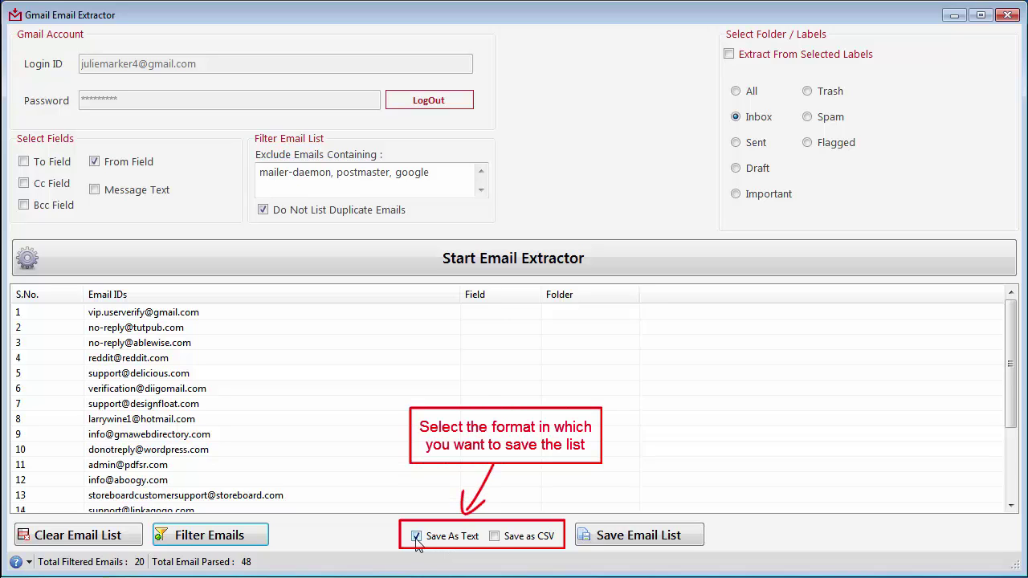
left_click(416, 539)
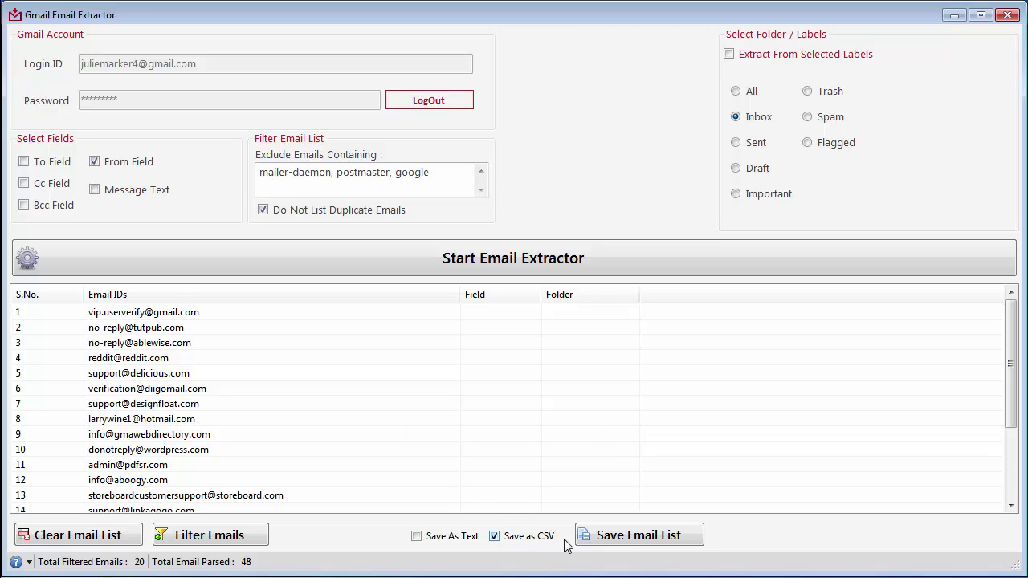
left_click(629, 536)
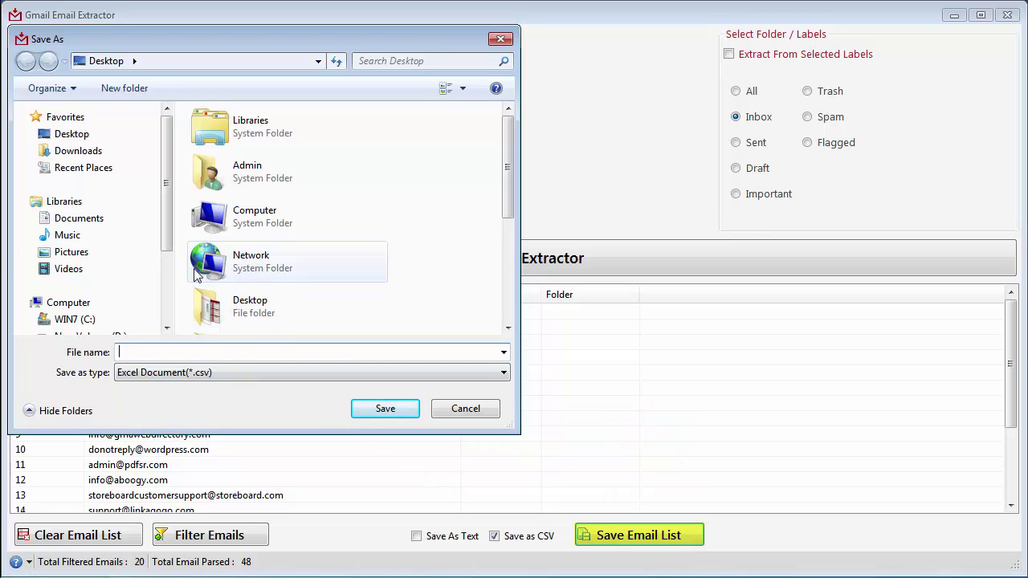
Step: Save the filtered list to the Desktop as My_Email_List.csv and dismiss the success message
left_click(91, 140)
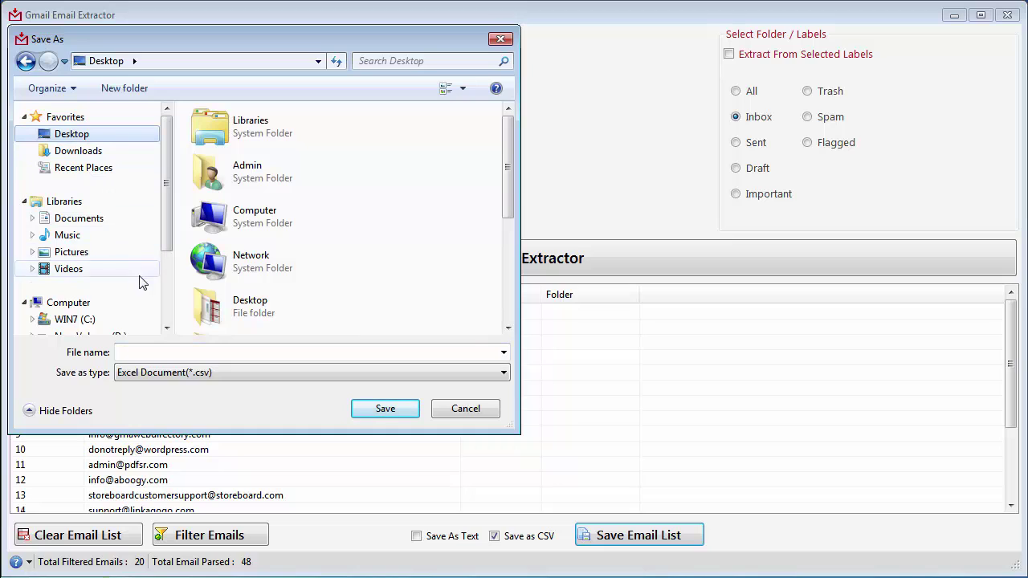
left_click(159, 350)
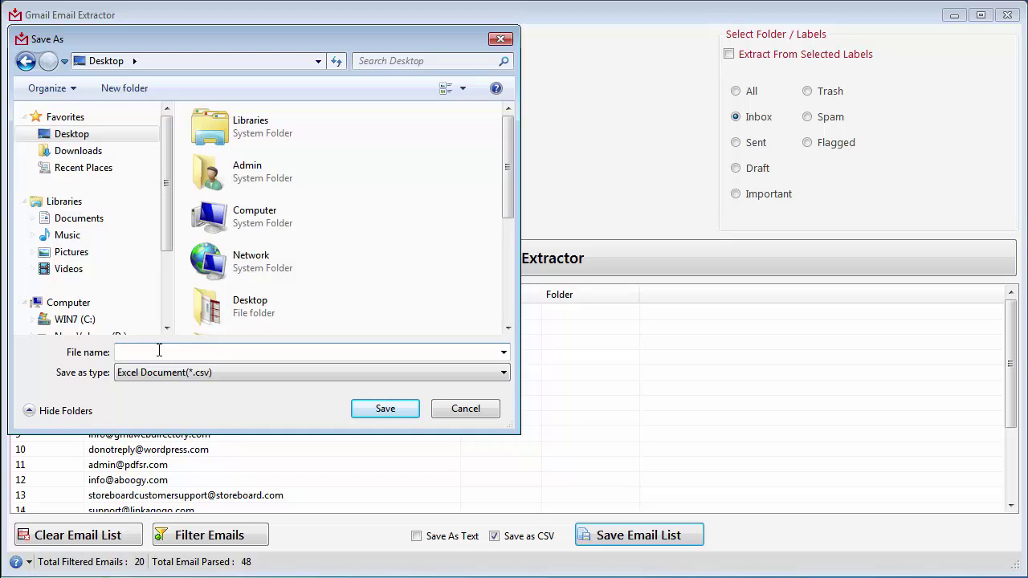
type("My_Email_List")
left_click(384, 409)
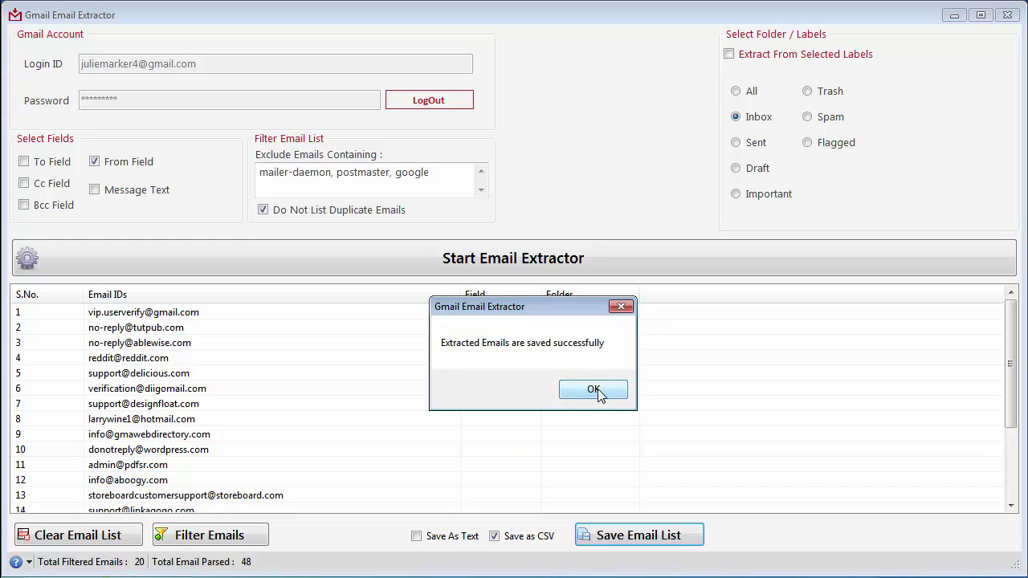
left_click(594, 390)
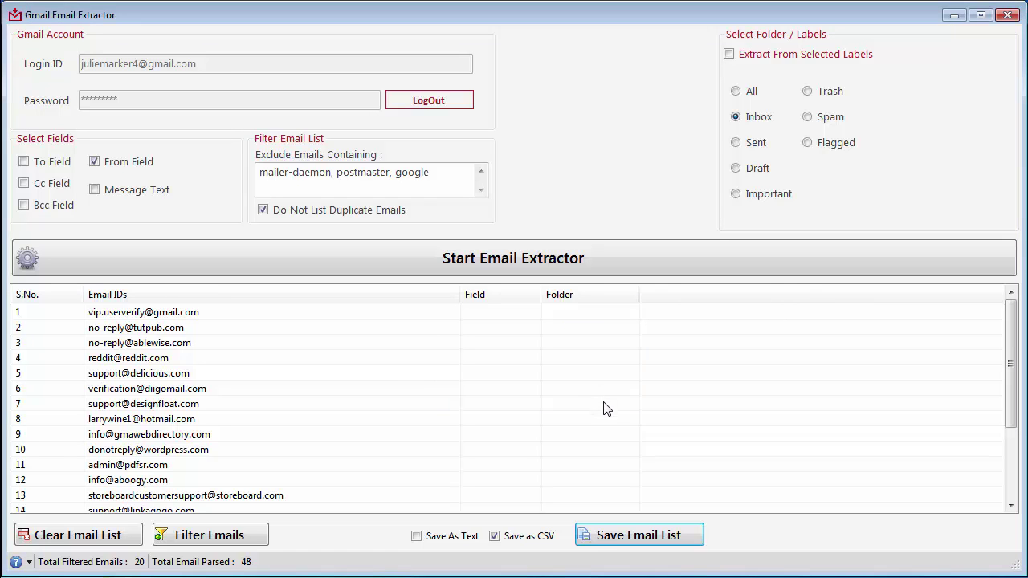
Step: Open Windows Explorer on the Desktop folder to see My_Email_List.csv at 597 bytes
key("super+e")
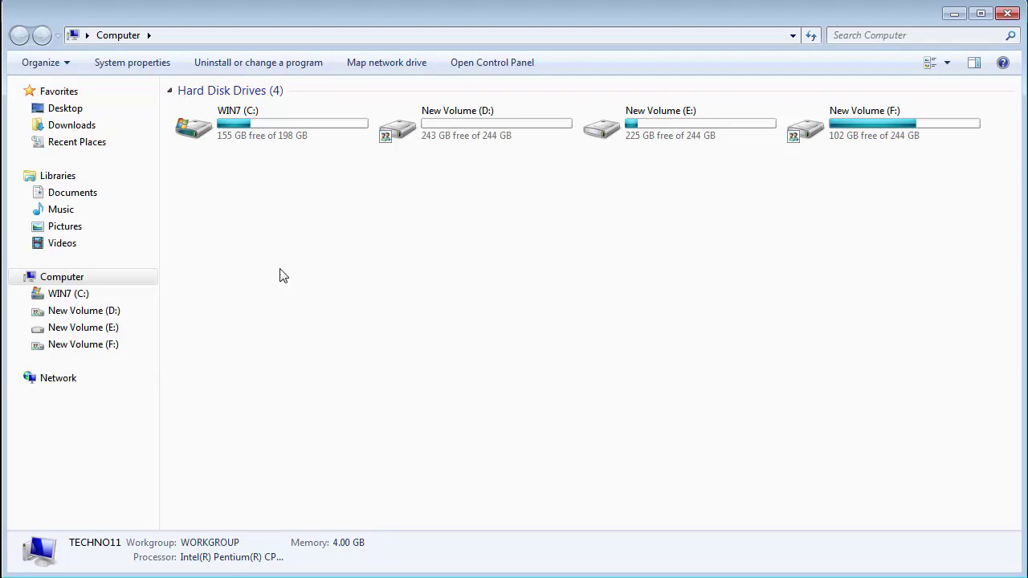
left_click(111, 119)
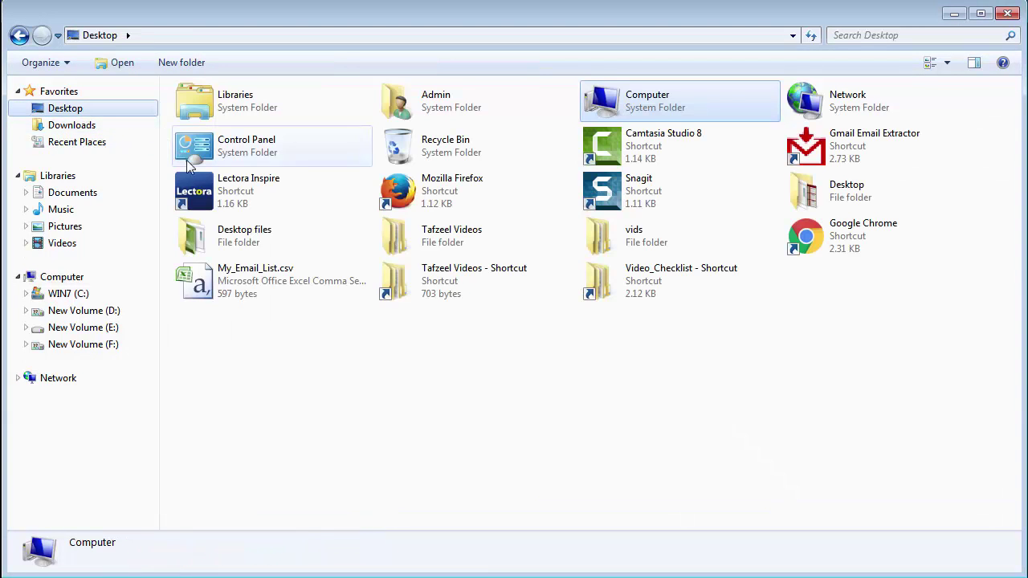
double_click(252, 275)
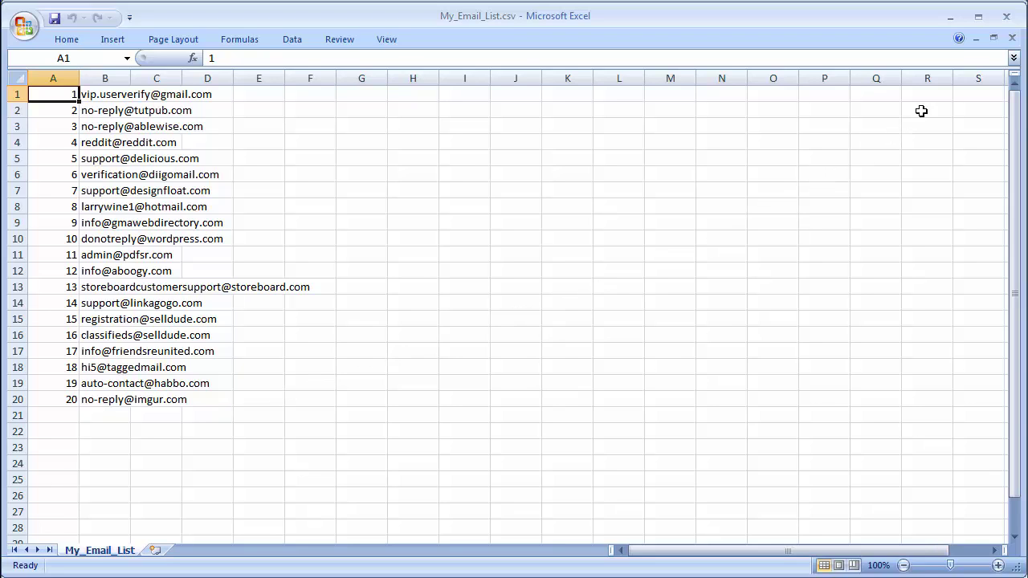
left_click(1005, 16)
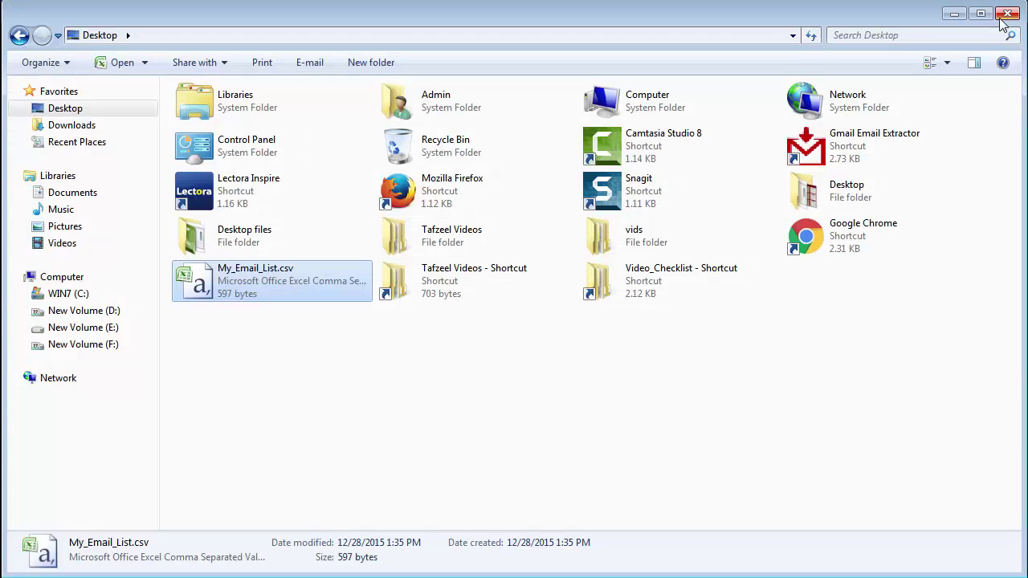
Step: Close Explorer, clear the extracted email list to 0, and log out of the Gmail account
left_click(1004, 16)
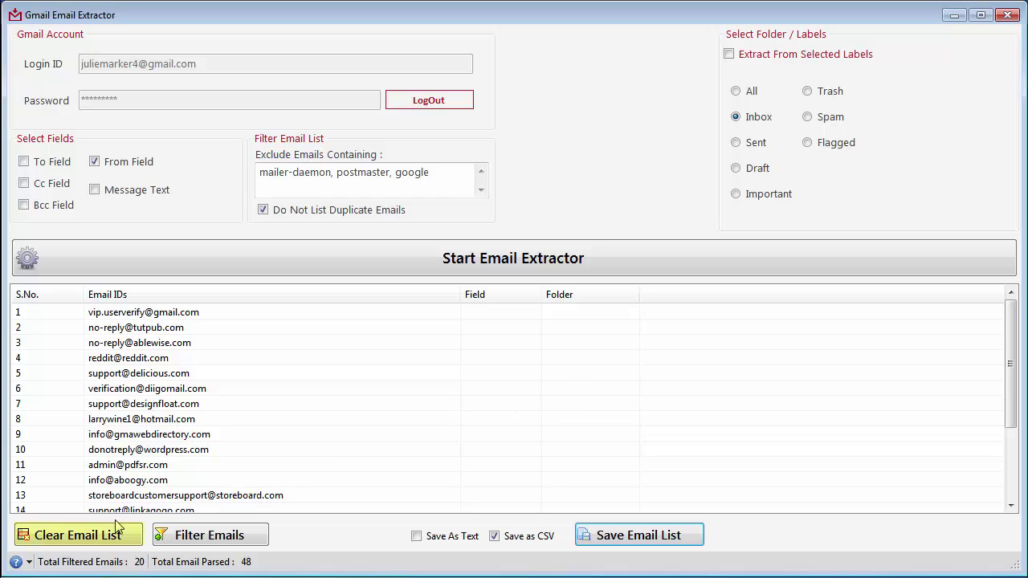
left_click(66, 542)
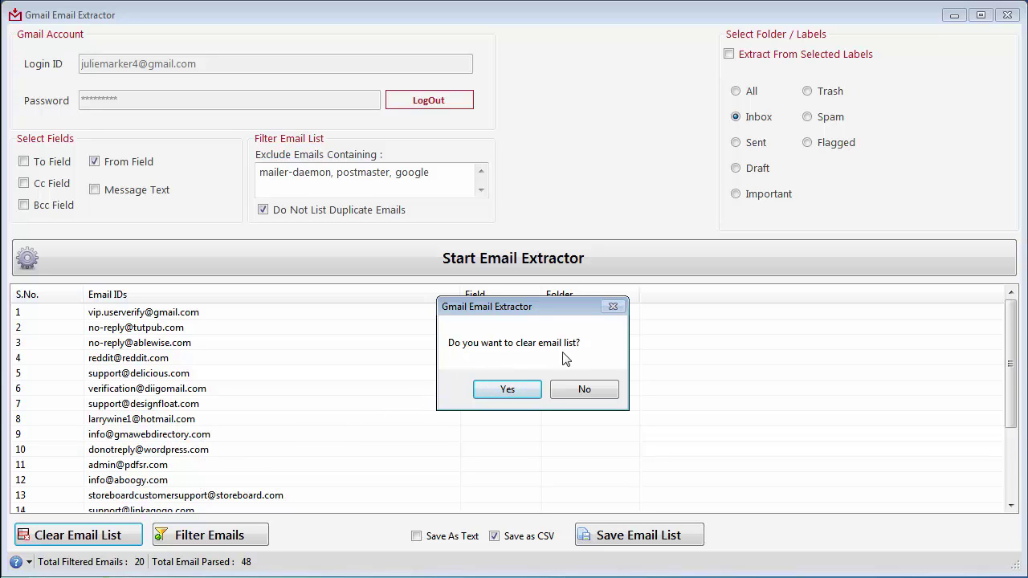
left_click(511, 392)
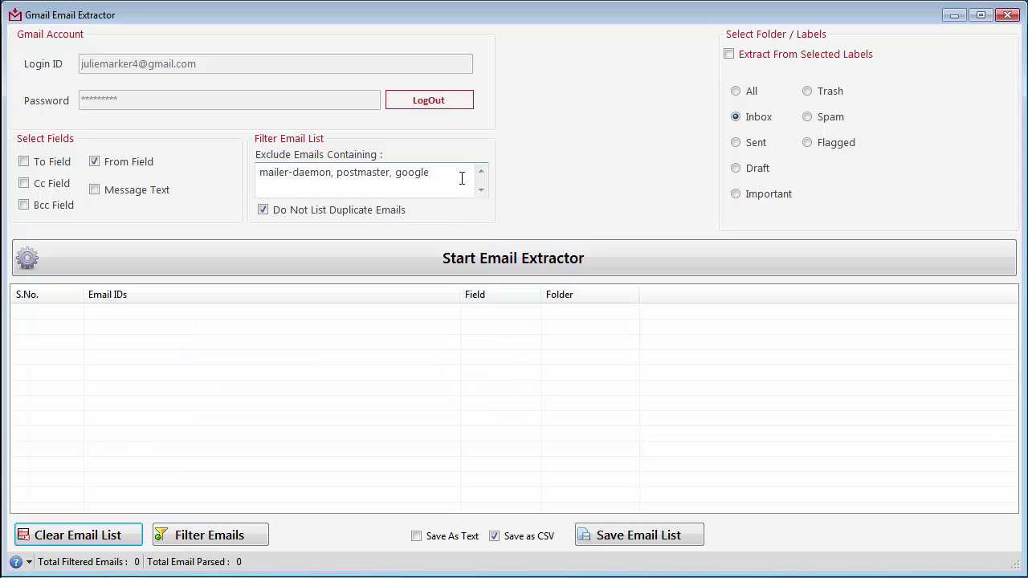
left_click(426, 103)
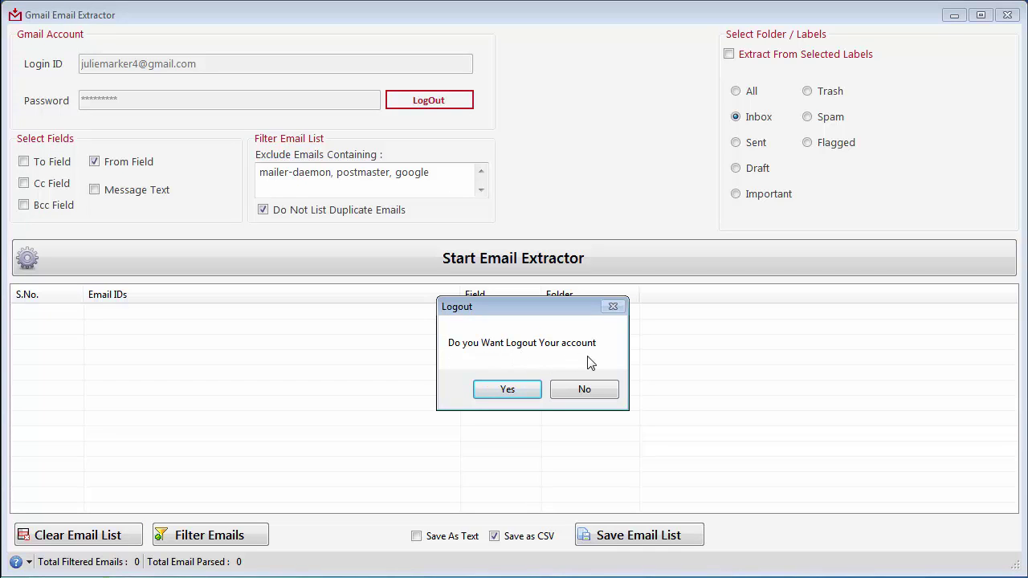
left_click(526, 392)
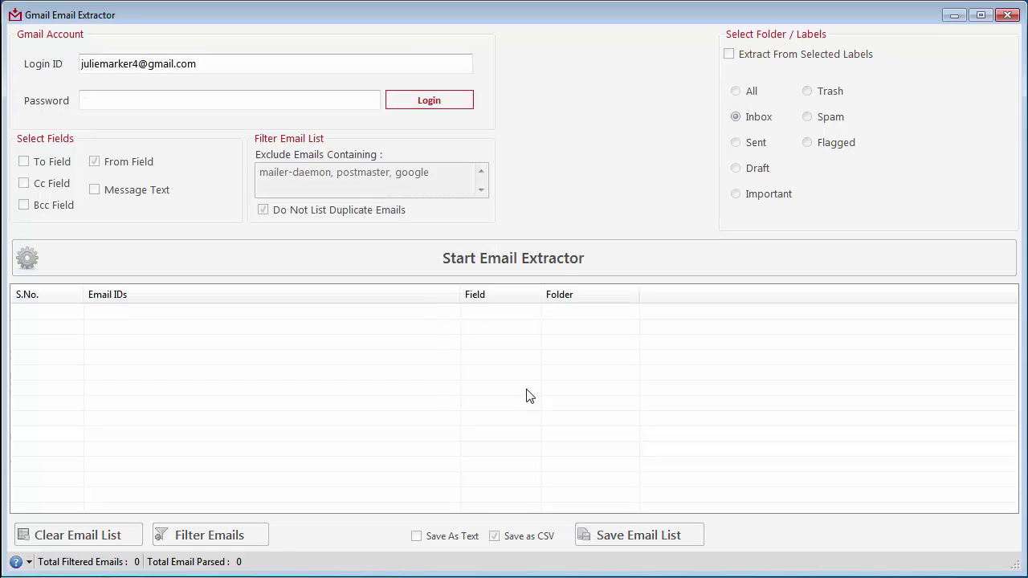